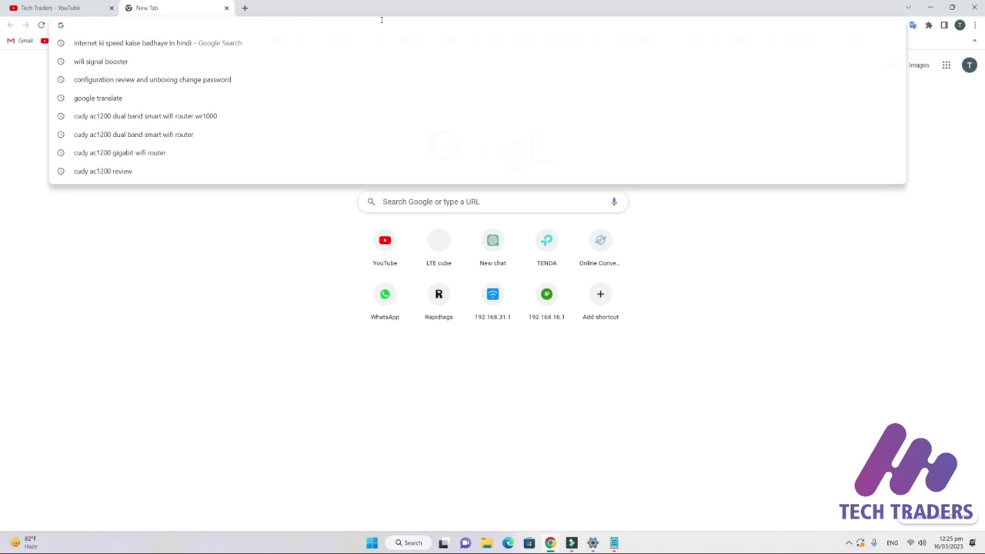
Open the router's admin page at 192.168.10.1 and log in with the saved account password.
text(192)
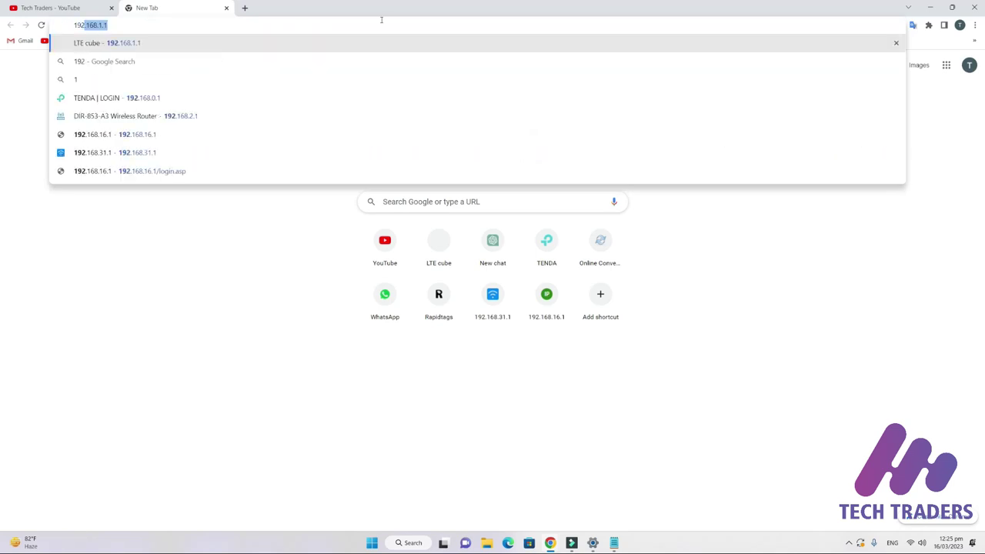
text(.168.10.1)
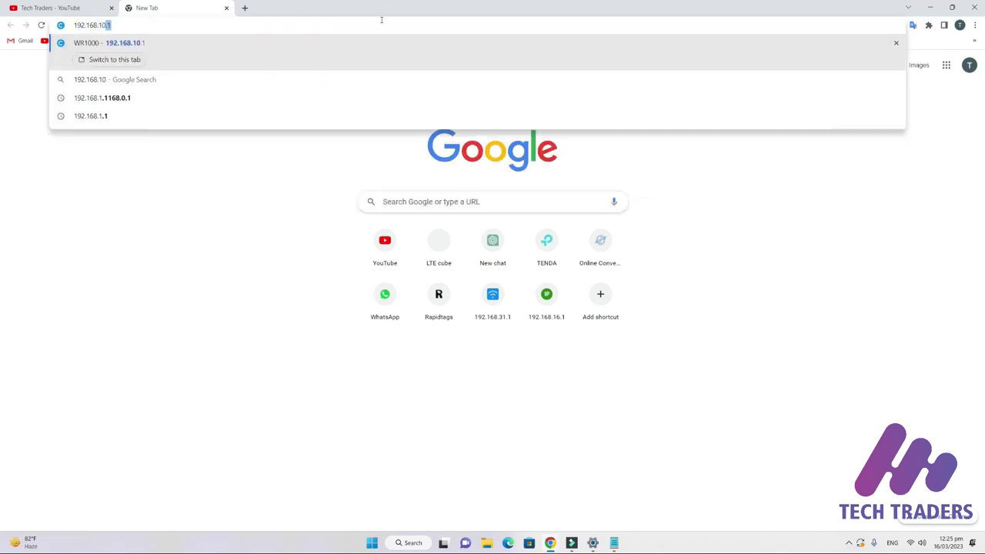
key(Return)
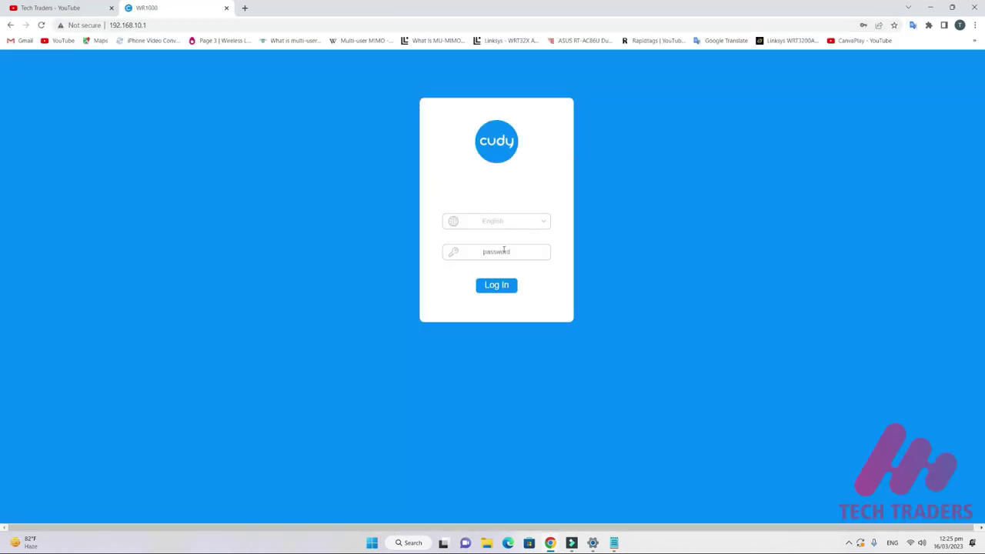
click(504, 250)
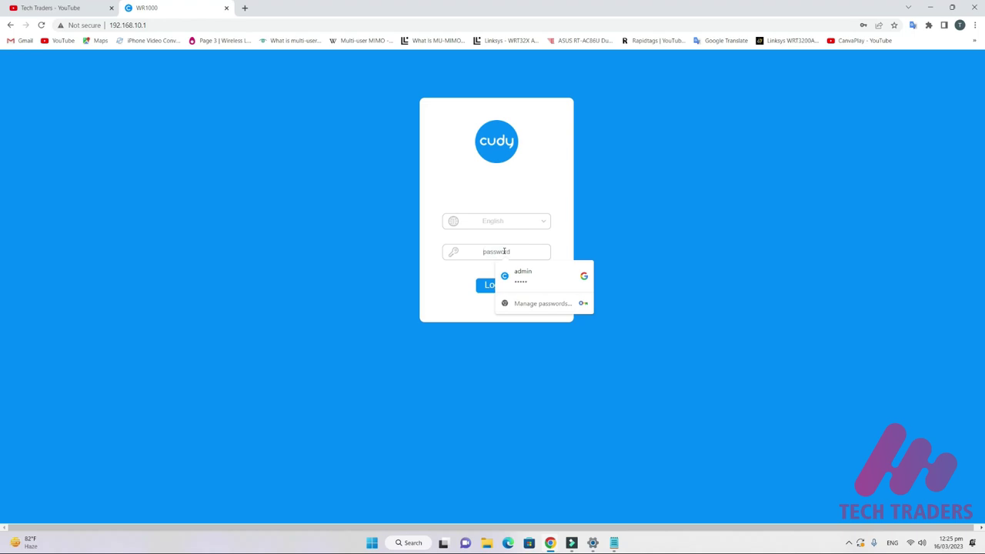
key(Down)
key(Return)
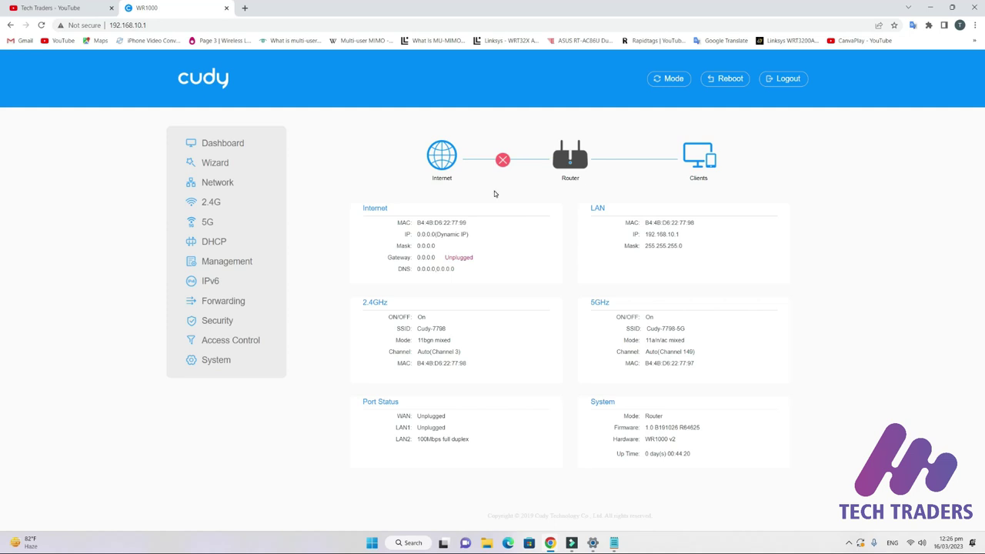
Set the WAN connection type to PPPoE and go through its username, password and confirmation fields.
click(269, 143)
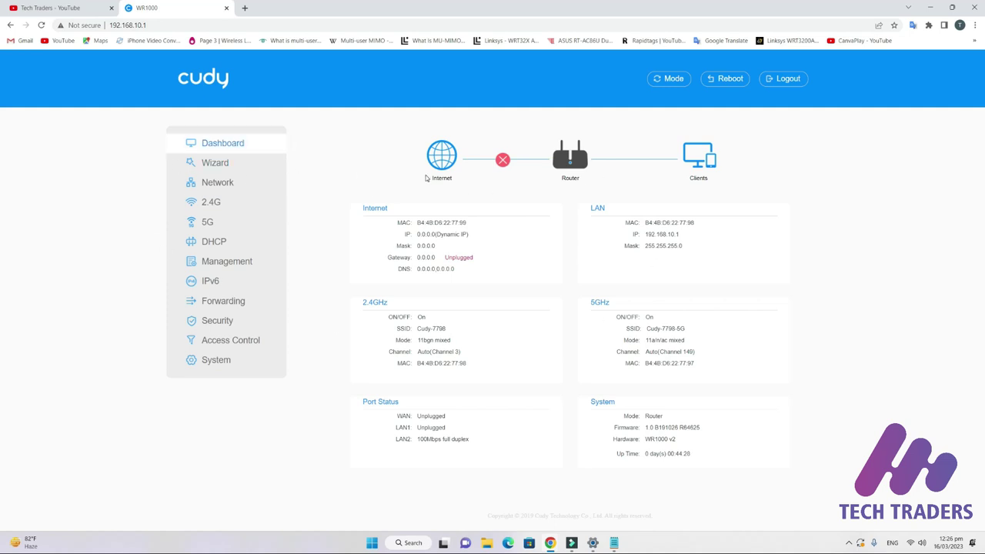
click(254, 163)
click(260, 183)
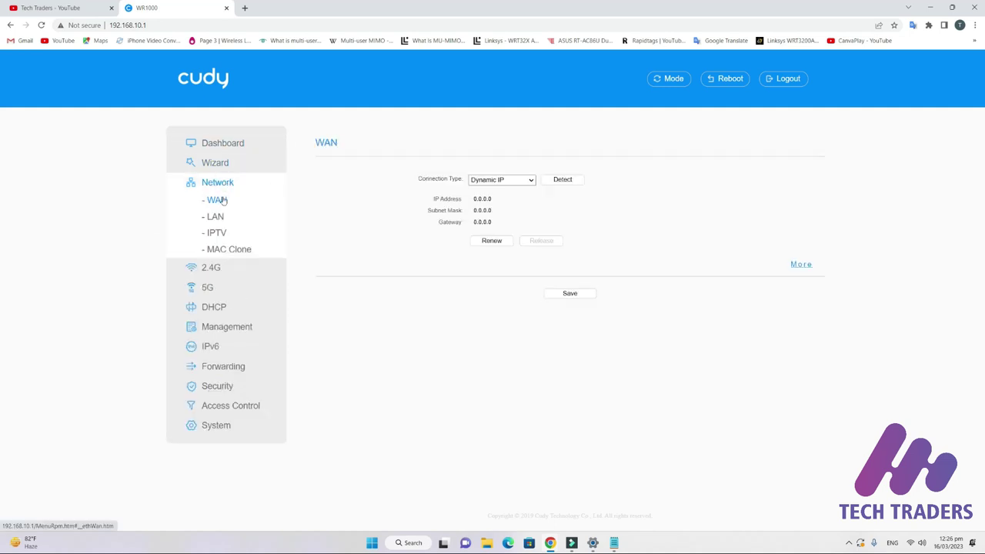
click(513, 181)
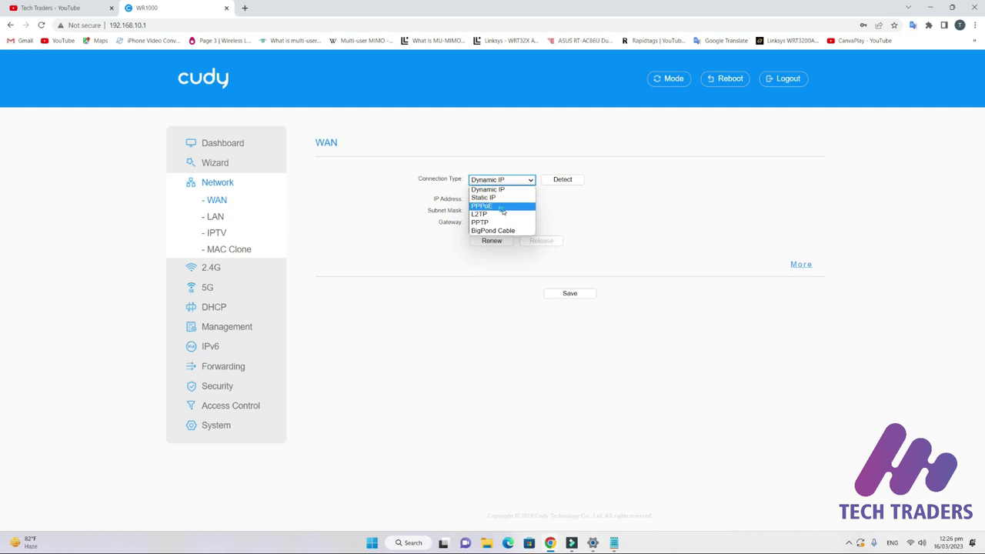
click(504, 207)
click(484, 204)
click(480, 216)
click(476, 230)
click(508, 235)
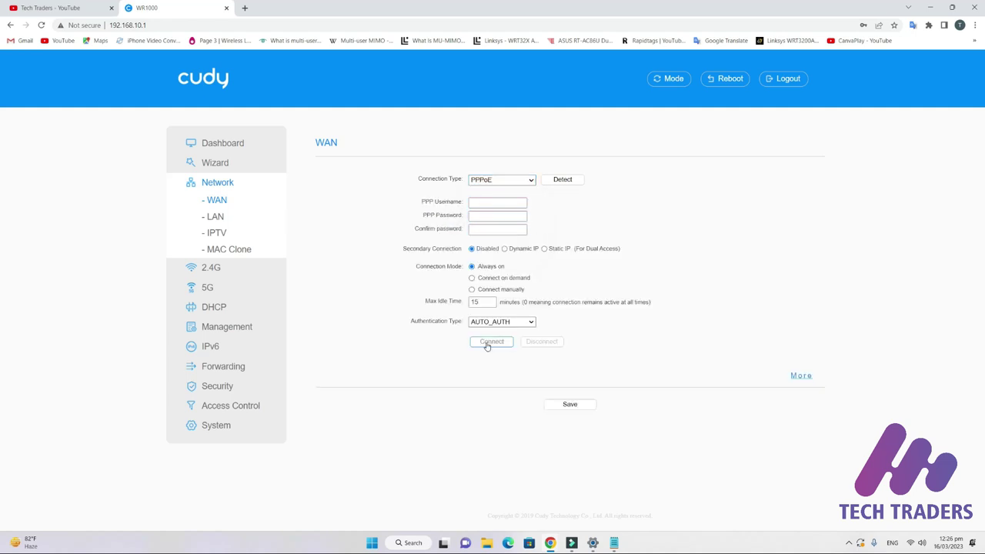
click(501, 179)
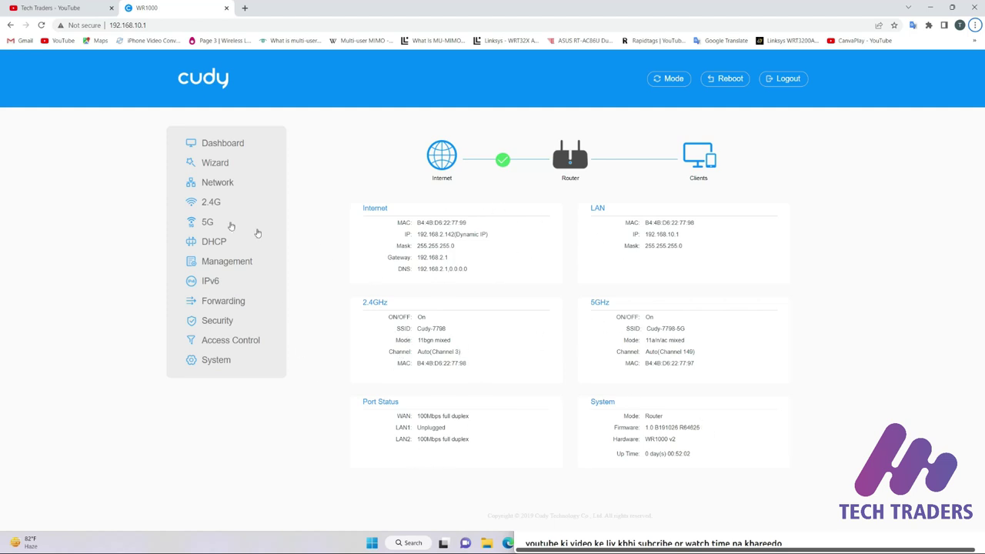
Show the router's LAN settings and highlight its IP address.
click(230, 184)
click(214, 216)
click(520, 190)
drag(521, 190, 438, 197)
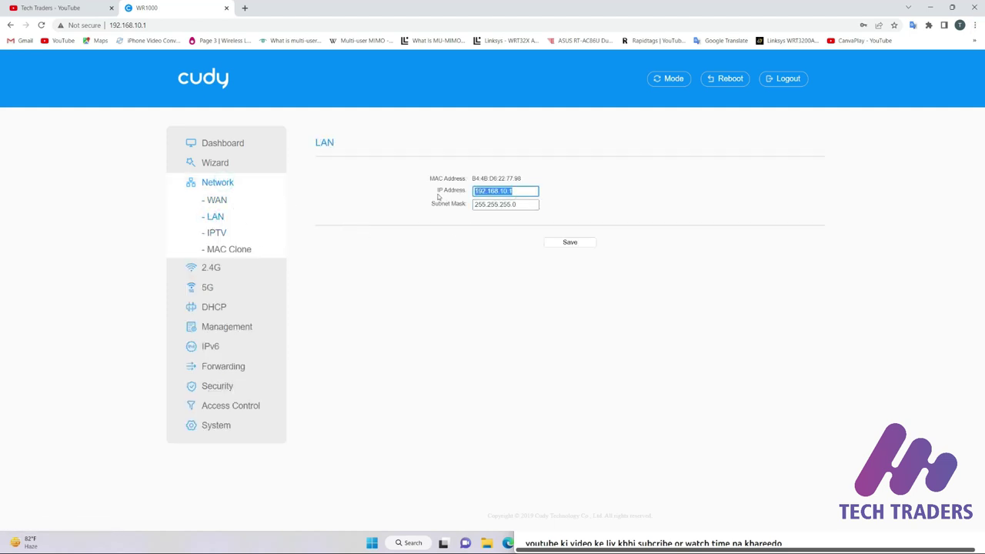
Show the basic settings of the 2.4 GHz wireless network and highlight its network name.
click(211, 267)
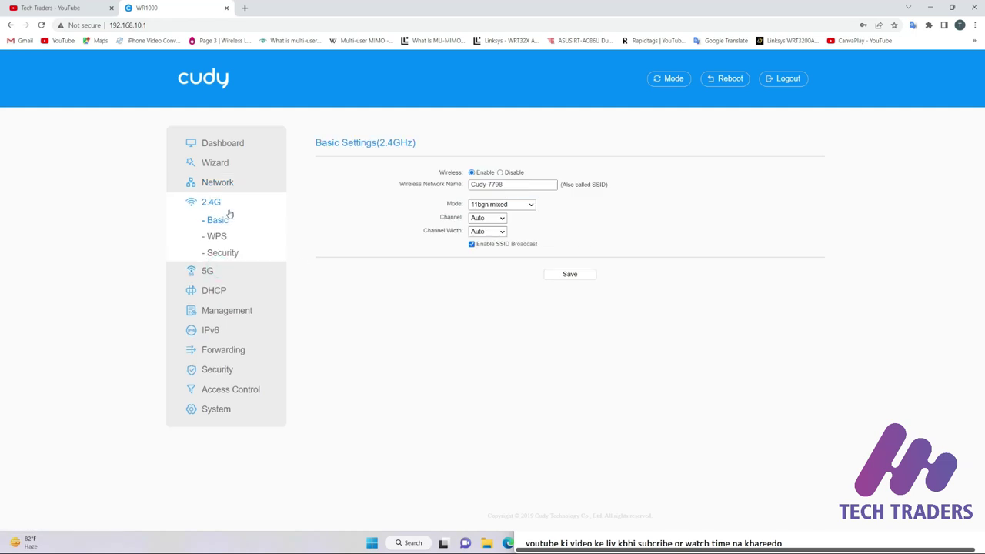
click(532, 183)
click(439, 194)
click(504, 184)
drag(504, 185, 459, 186)
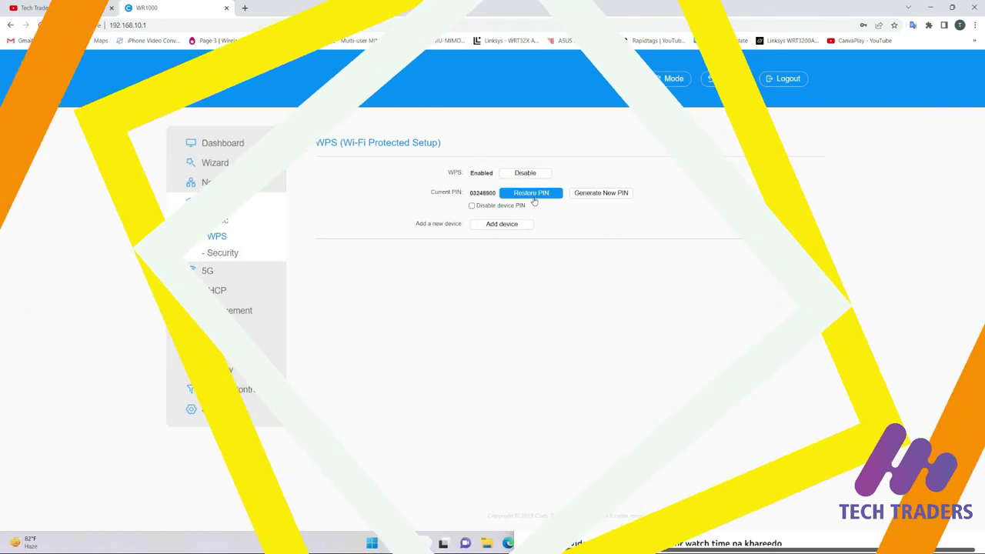
Show the 2.4 GHz security settings and highlight the wireless password under WPA/WPA2 - Personal.
click(220, 253)
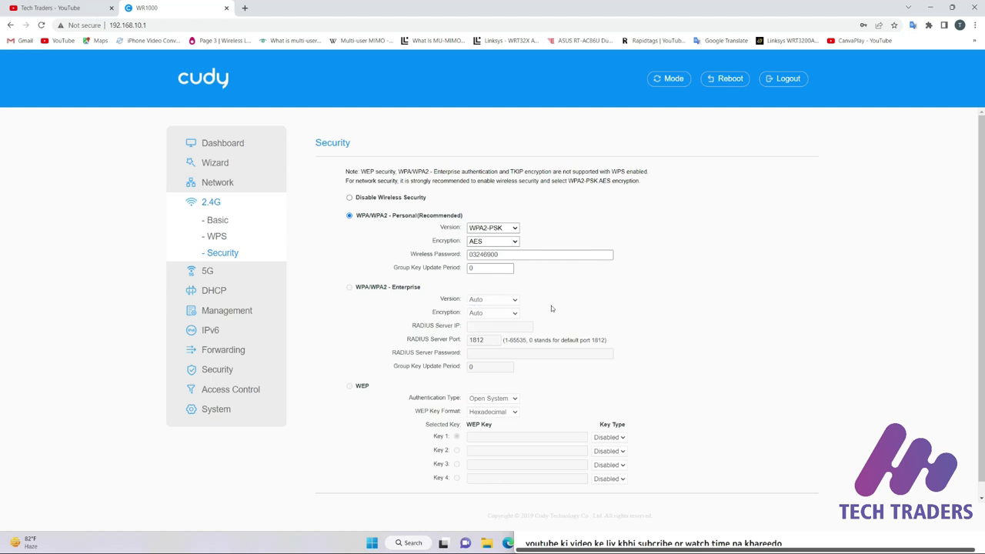
click(514, 254)
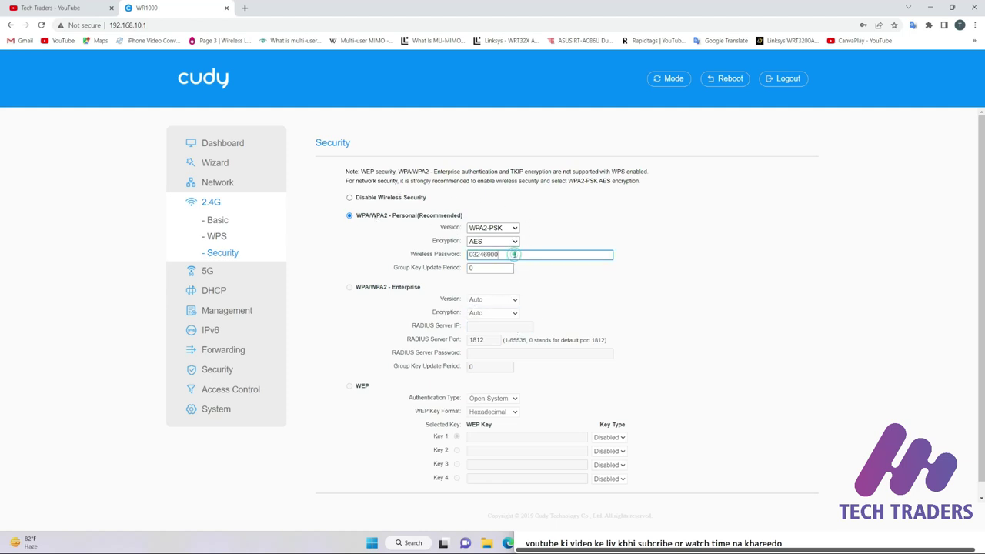
drag(512, 254, 451, 259)
scroll(477, 259, down, 1)
click(500, 258)
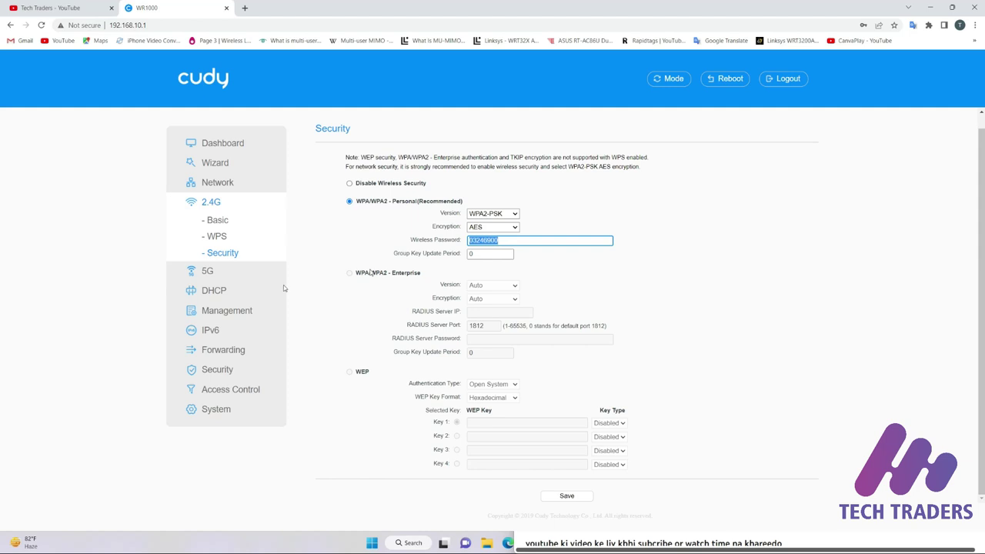
Show the 5 GHz network name in its basic settings and the wireless password in its security settings.
click(206, 272)
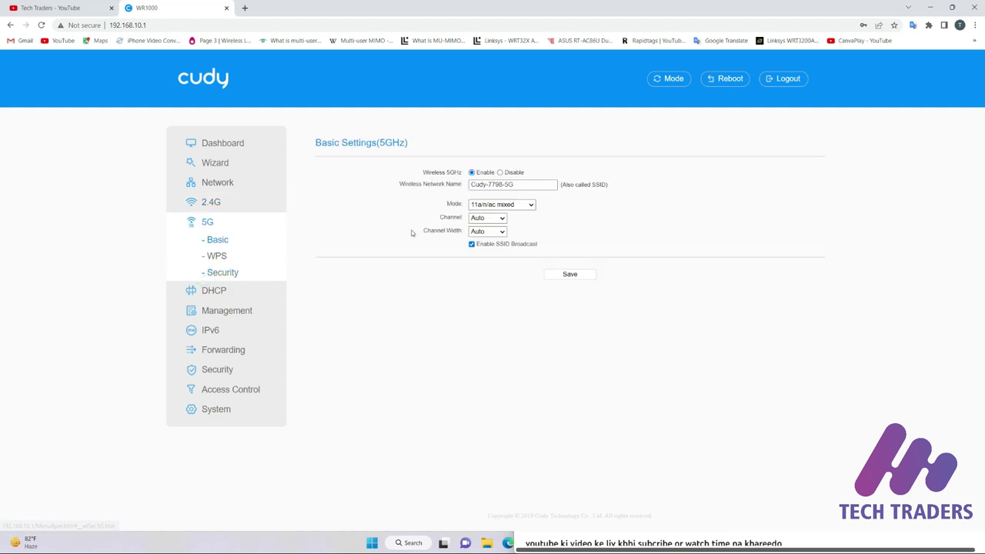
click(435, 185)
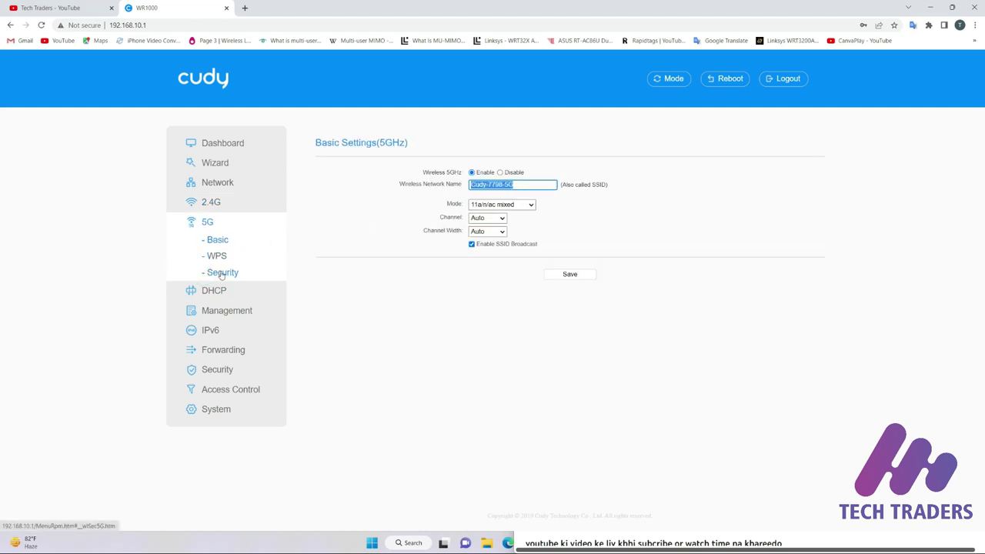
click(222, 272)
click(454, 256)
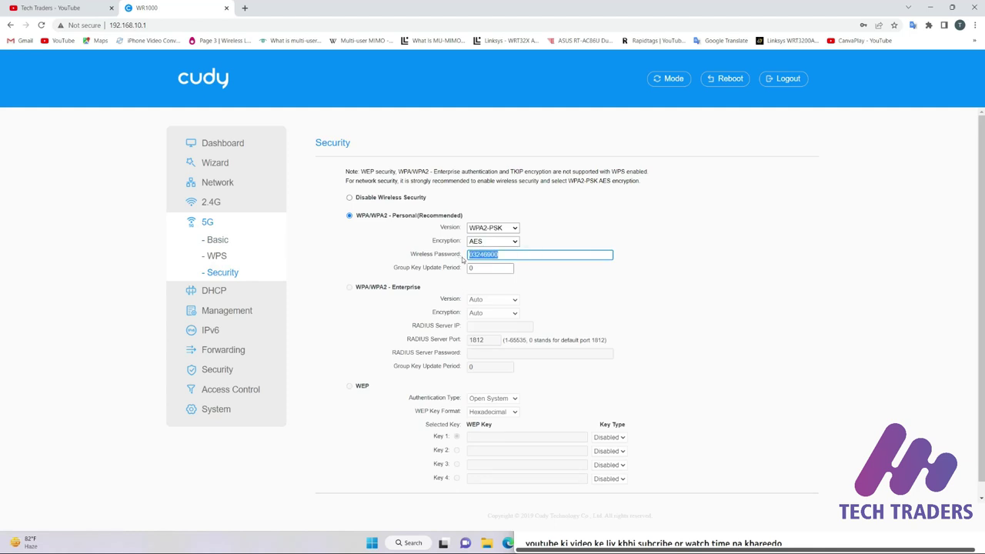
Examine the DHCP server settings, the guest network's band options and the bandwidth management page.
click(220, 290)
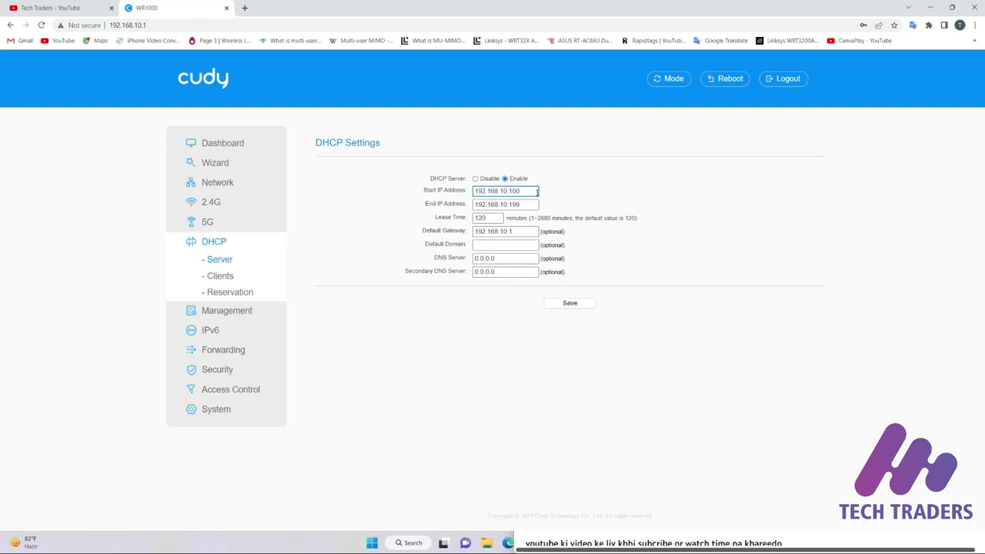
click(221, 310)
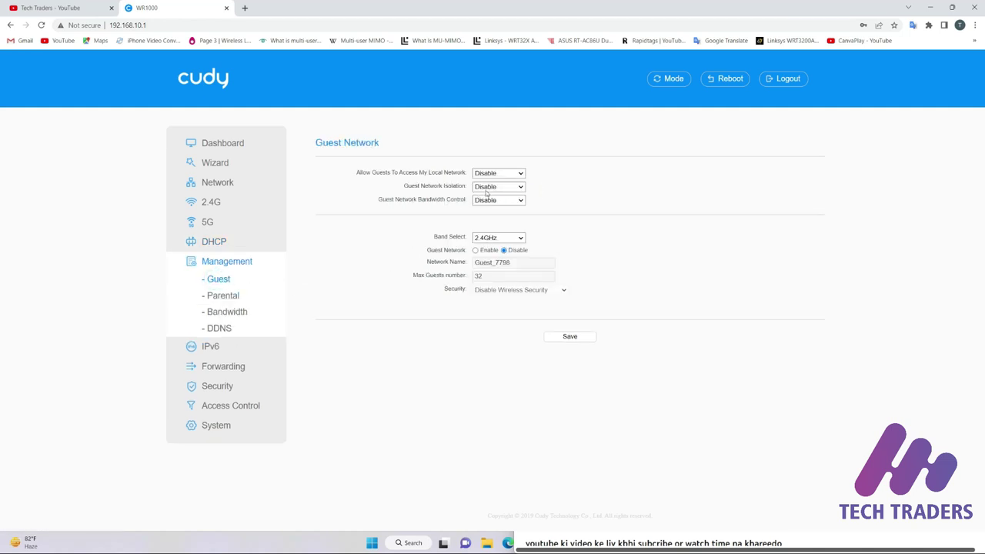
click(506, 238)
click(510, 258)
click(227, 311)
click(490, 191)
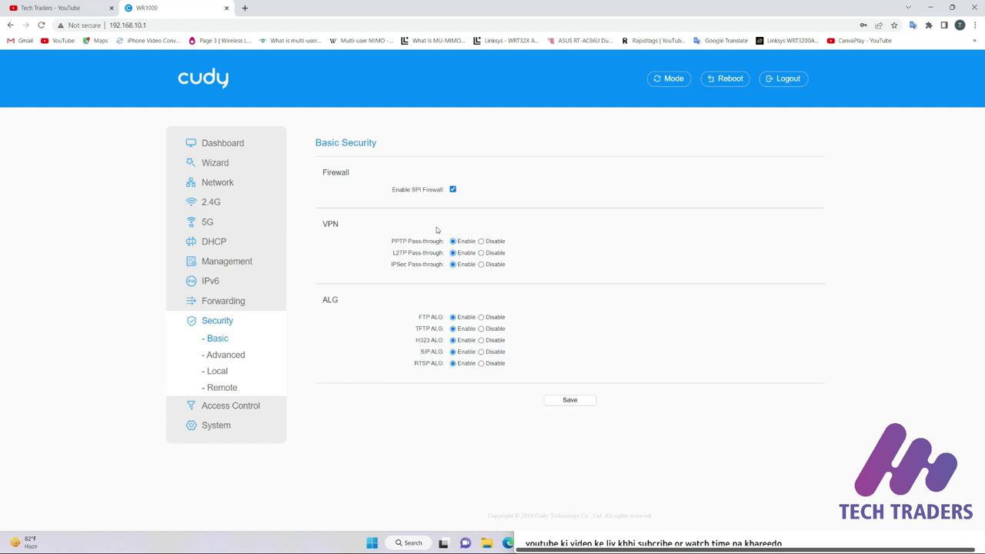
Examine the remote management and access control rule pages, and the time zone choices in the system time settings.
click(244, 388)
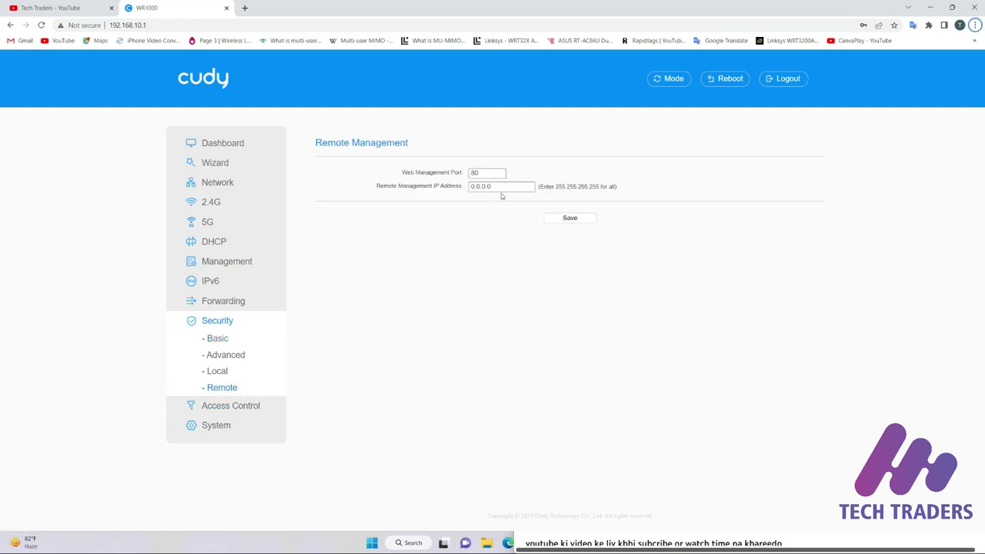
click(238, 406)
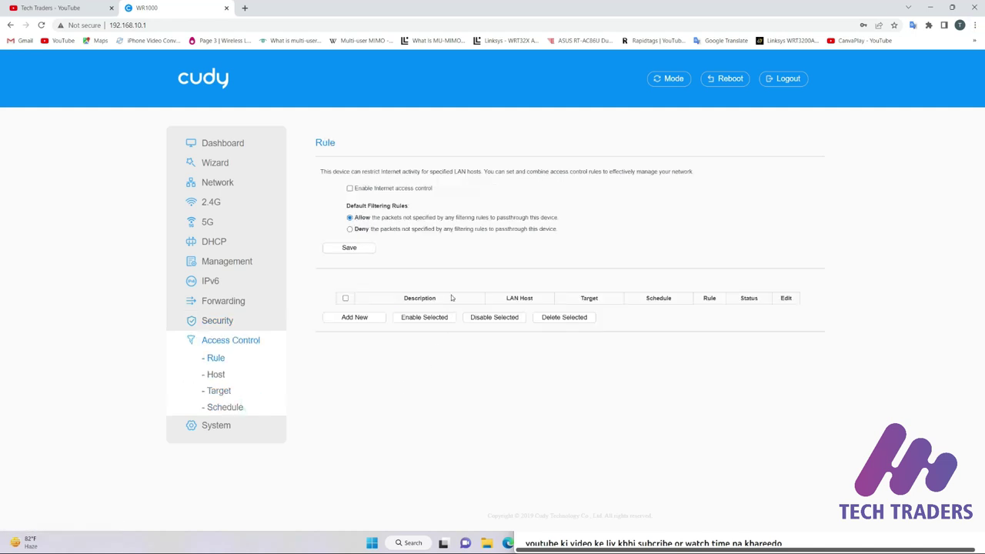
click(216, 425)
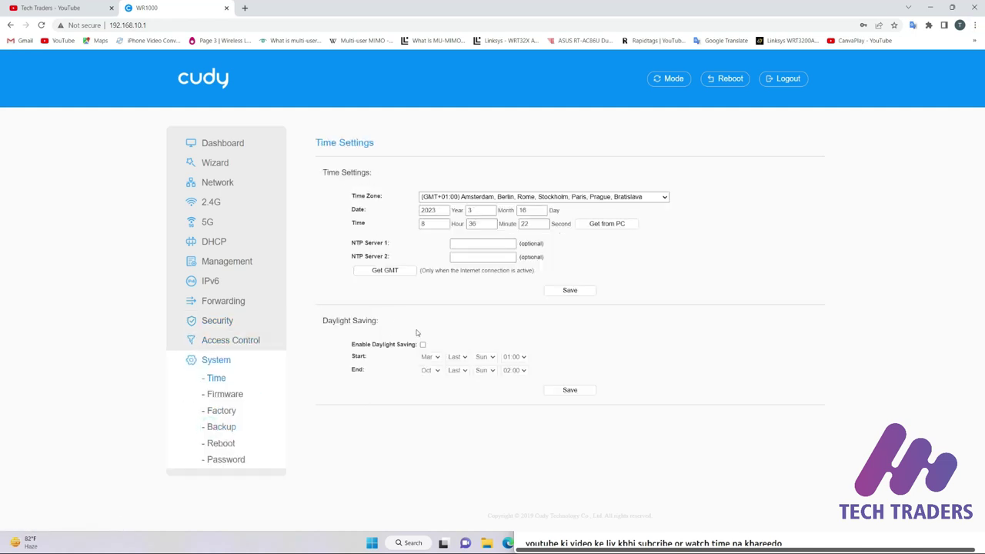
click(592, 197)
click(593, 197)
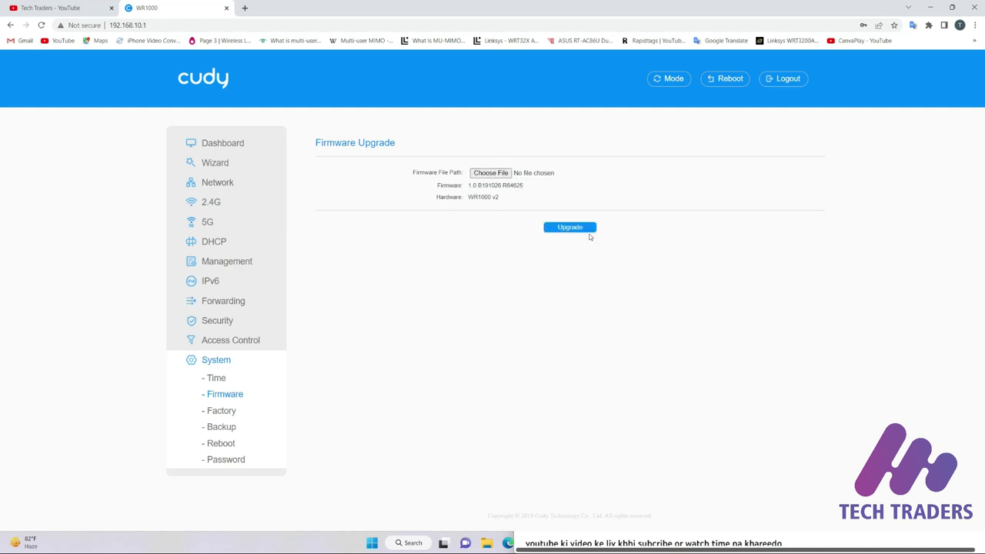
Examine the system maintenance pages for restoring factory defaults, backing up the configuration and rebooting the router.
click(228, 410)
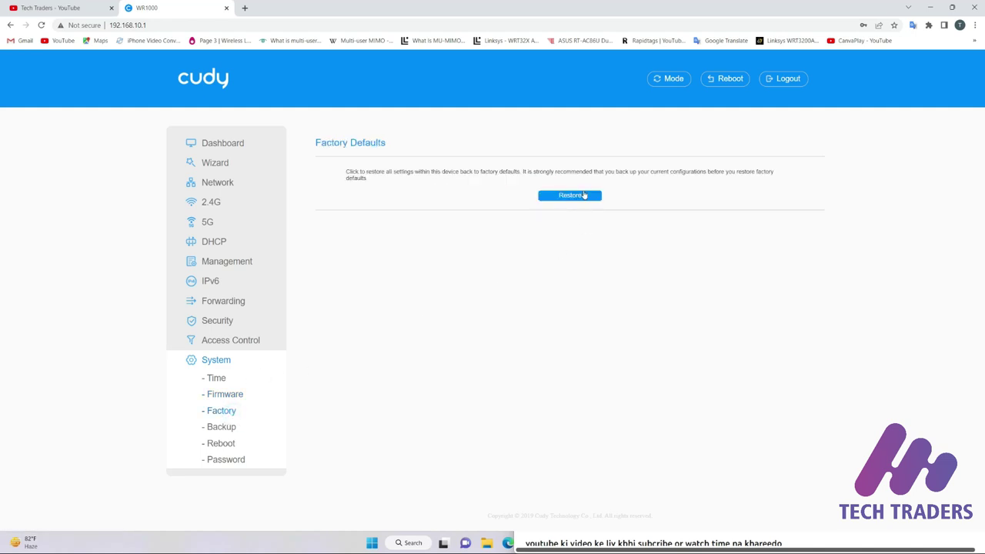
click(220, 426)
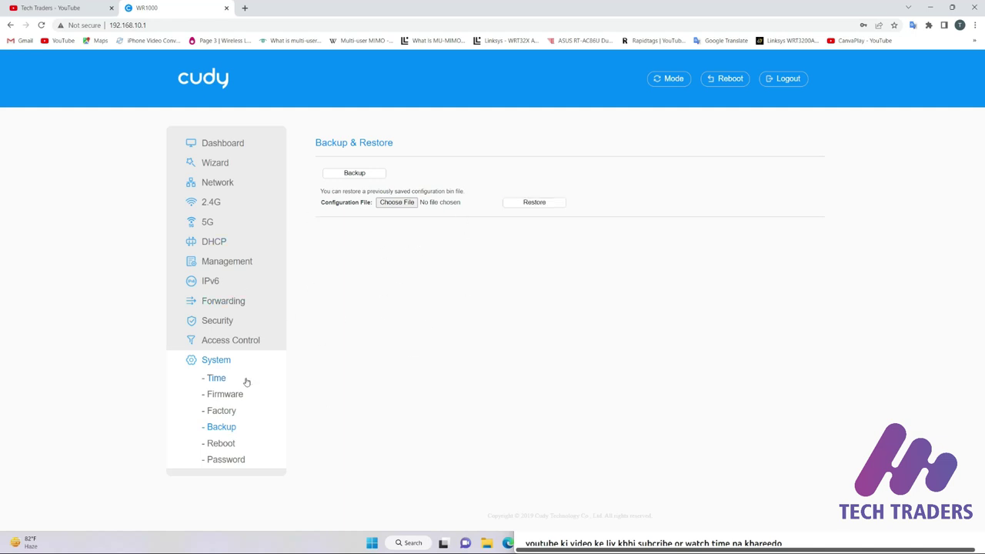
click(224, 445)
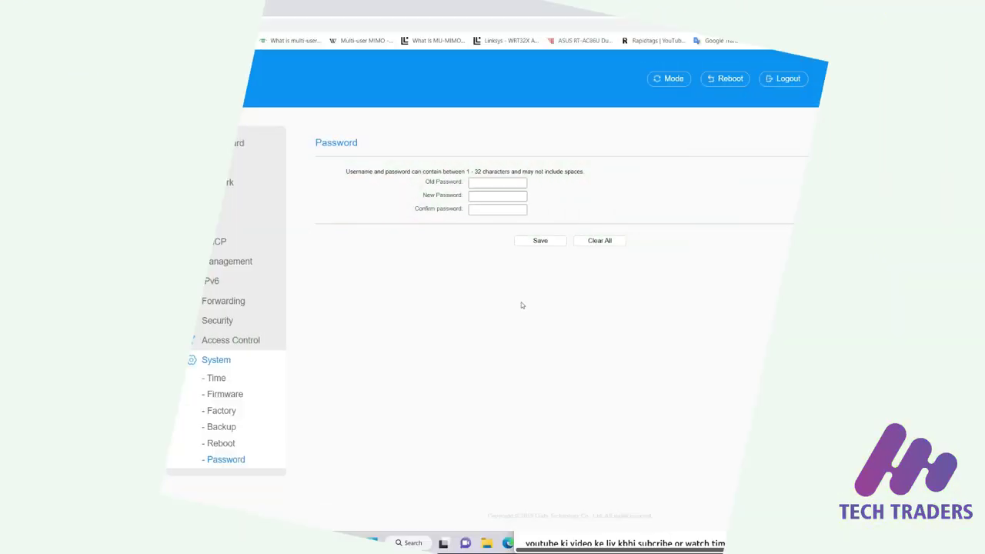
Go through the old, new and confirmation fields for changing the router's login password.
click(499, 181)
click(499, 182)
click(459, 184)
click(445, 196)
click(483, 209)
click(540, 241)
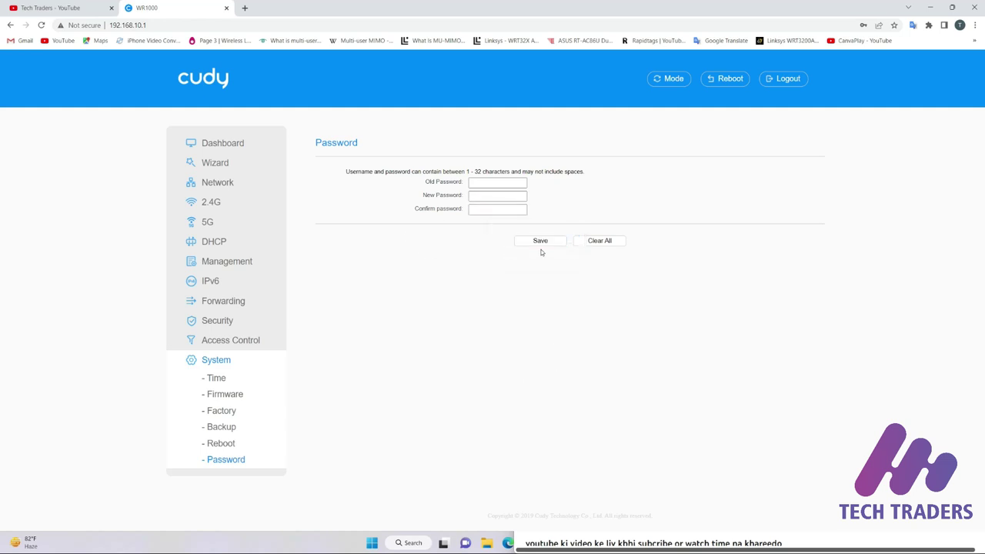